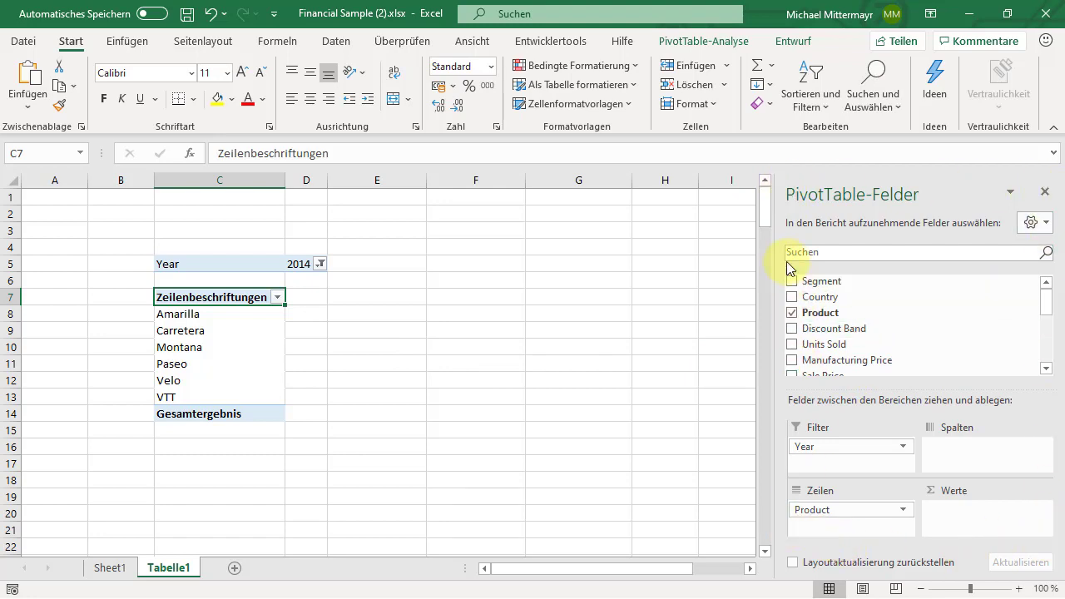
Step: Lay out the PivotTable-Felder pane with the field list beside the filter, row, column and value areas
drag(1048, 304, 1049, 363)
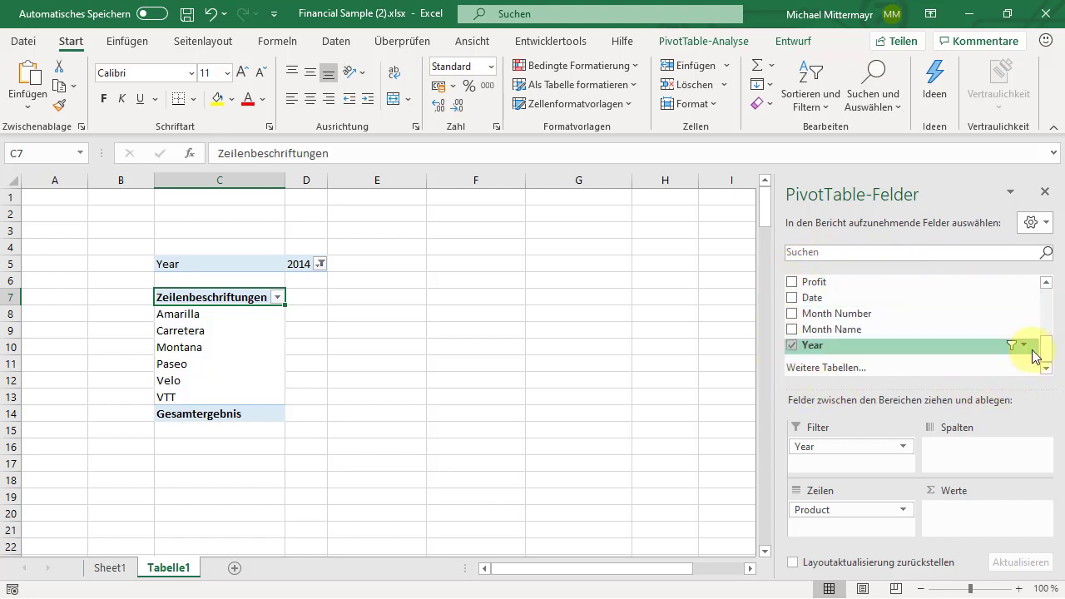
drag(1047, 350, 1046, 300)
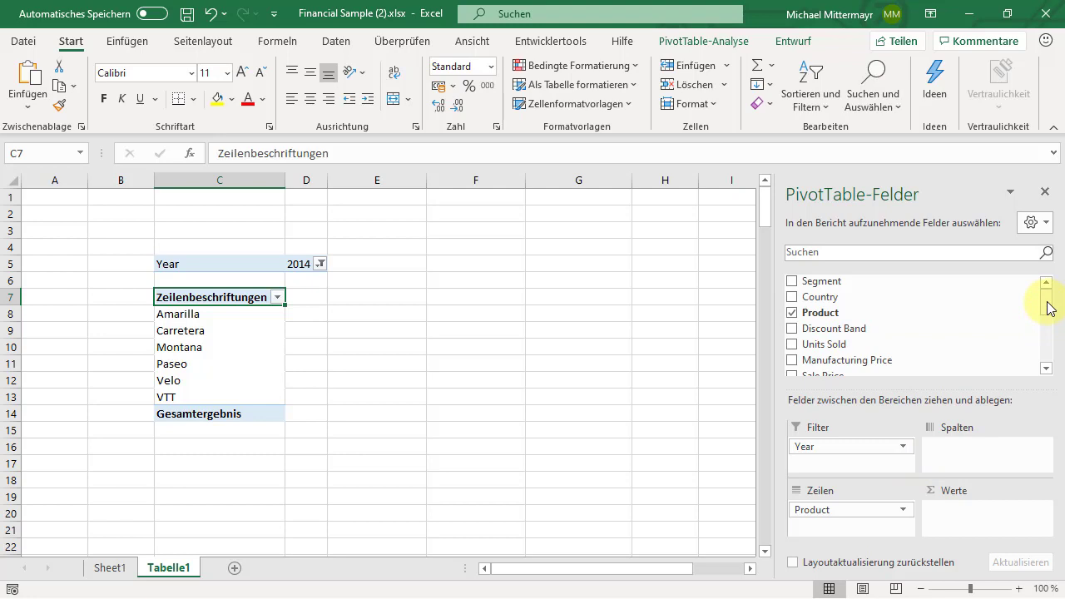
drag(1049, 308, 1051, 355)
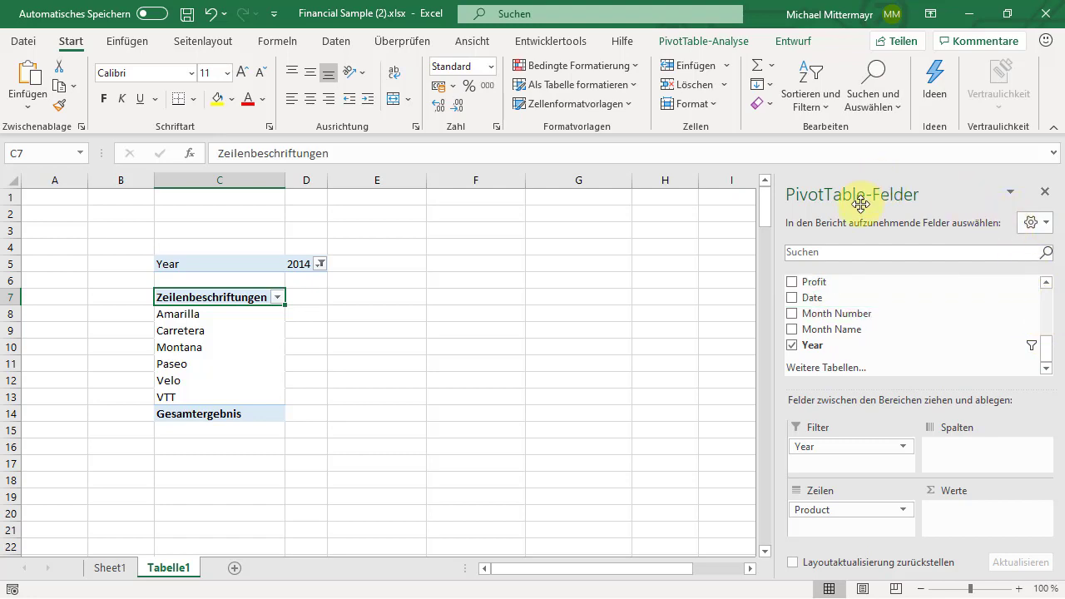
click(1037, 231)
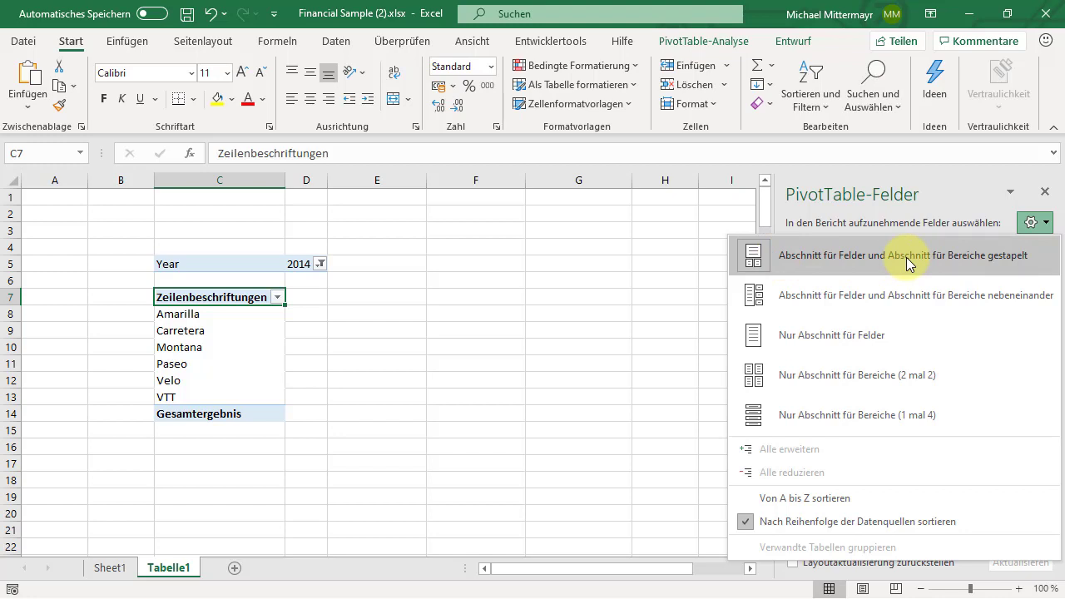
click(852, 299)
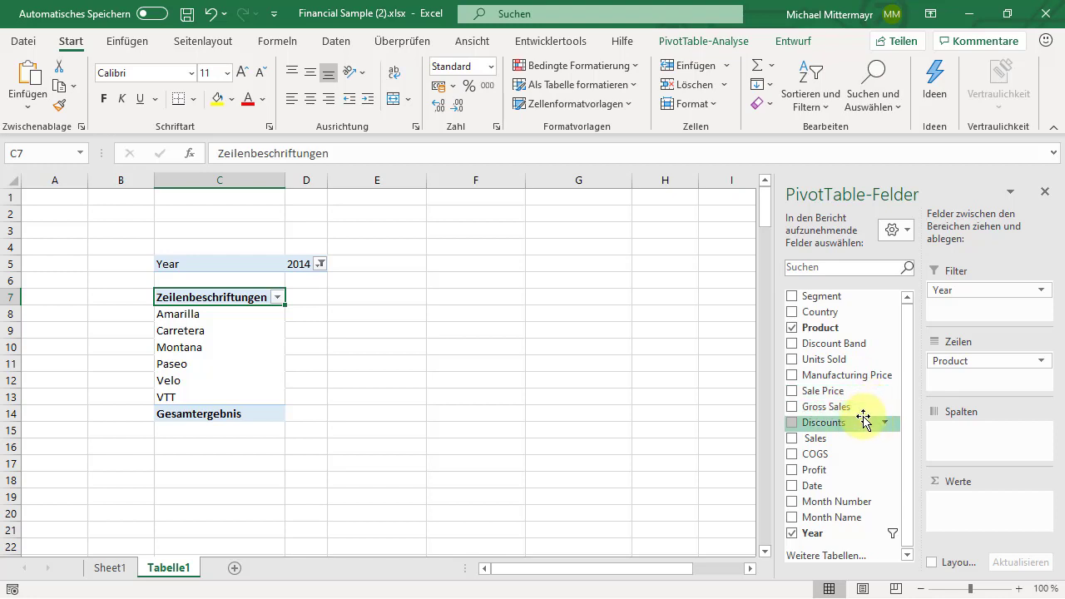
Step: Add Summe von Profit to the pivot values and select its header cell D7
click(795, 471)
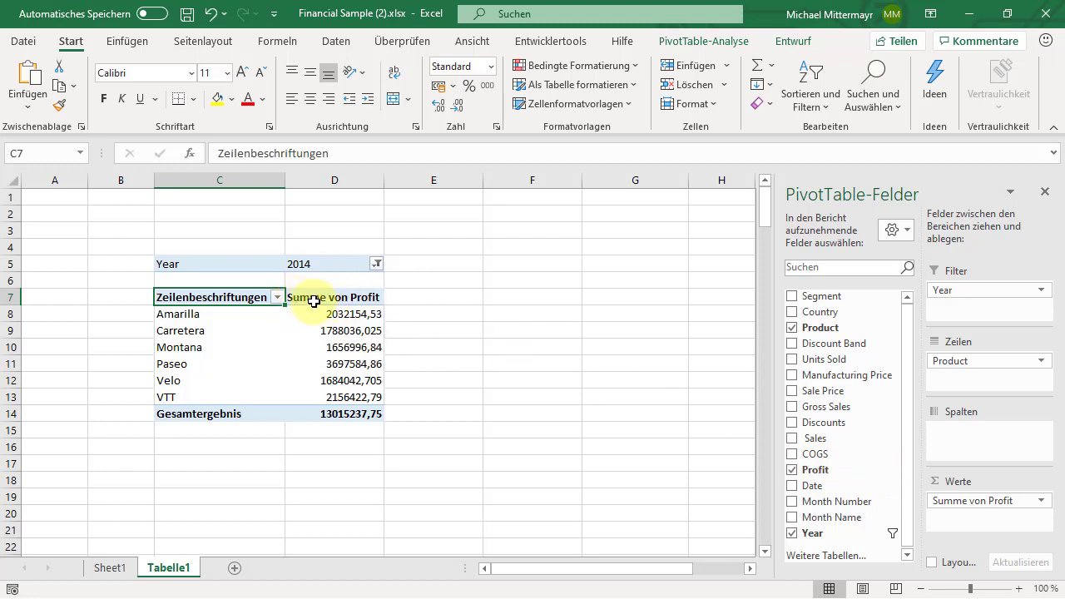
click(309, 296)
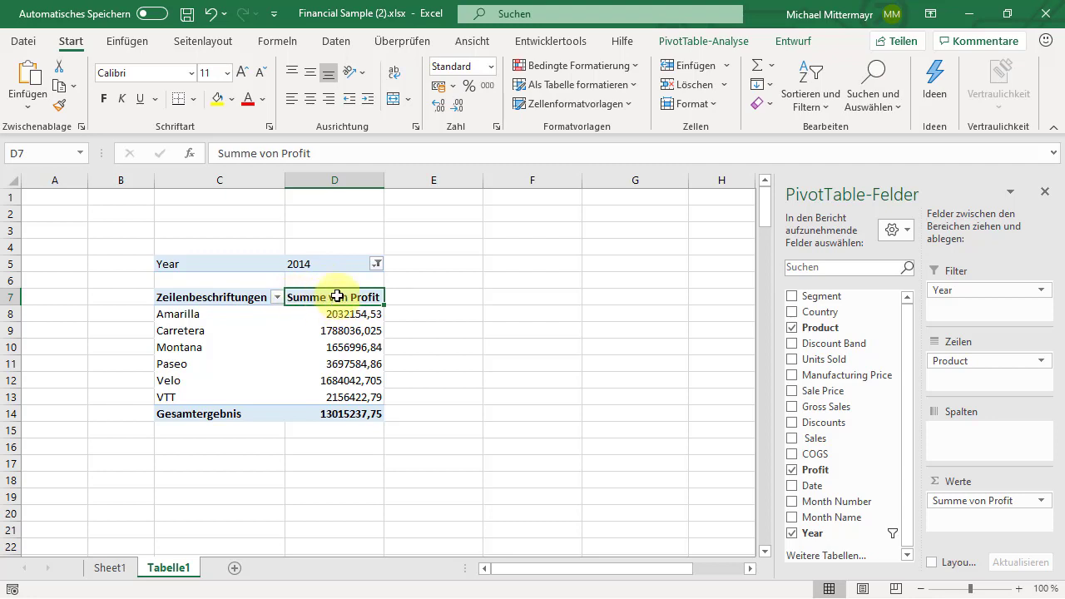
Step: Replace the Summe von Profit header text with Gewinn via the formula bar
drag(310, 153, 212, 154)
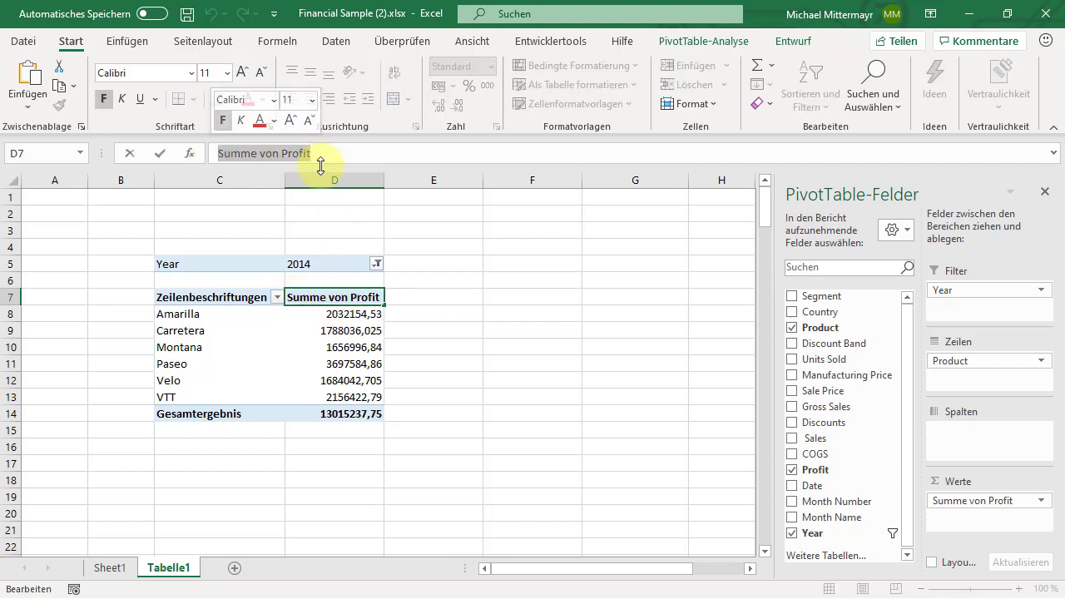
text(Gewi)
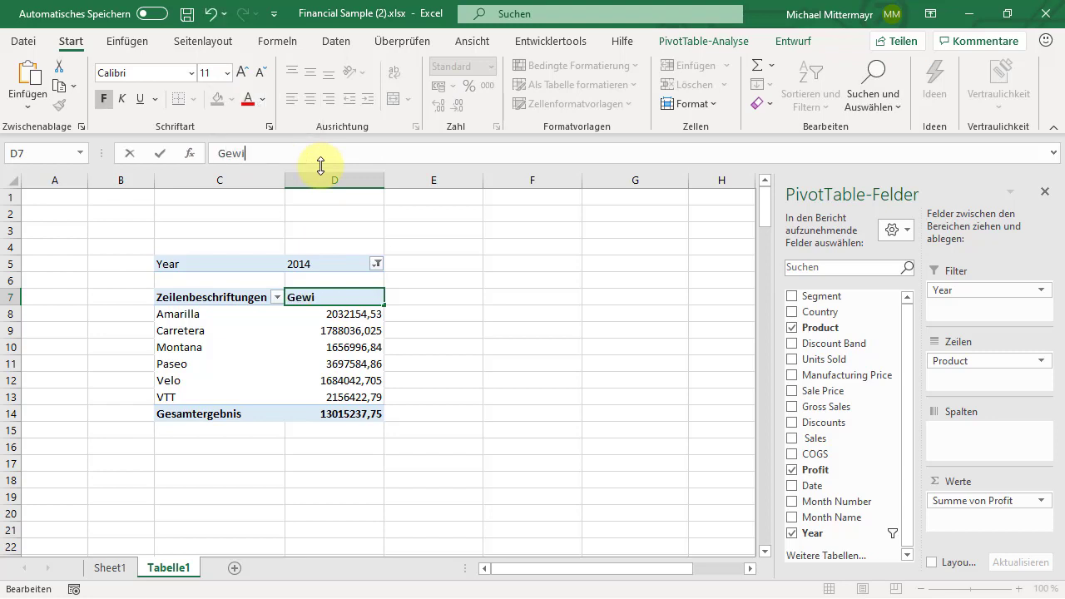
text(nn)
key(Return)
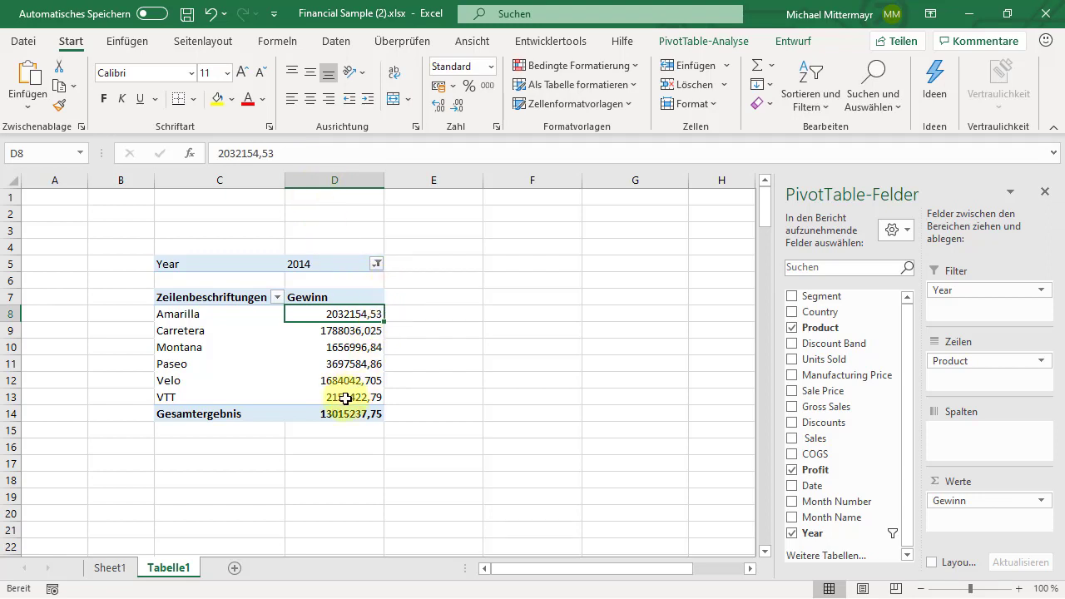
mouse_move(345, 399)
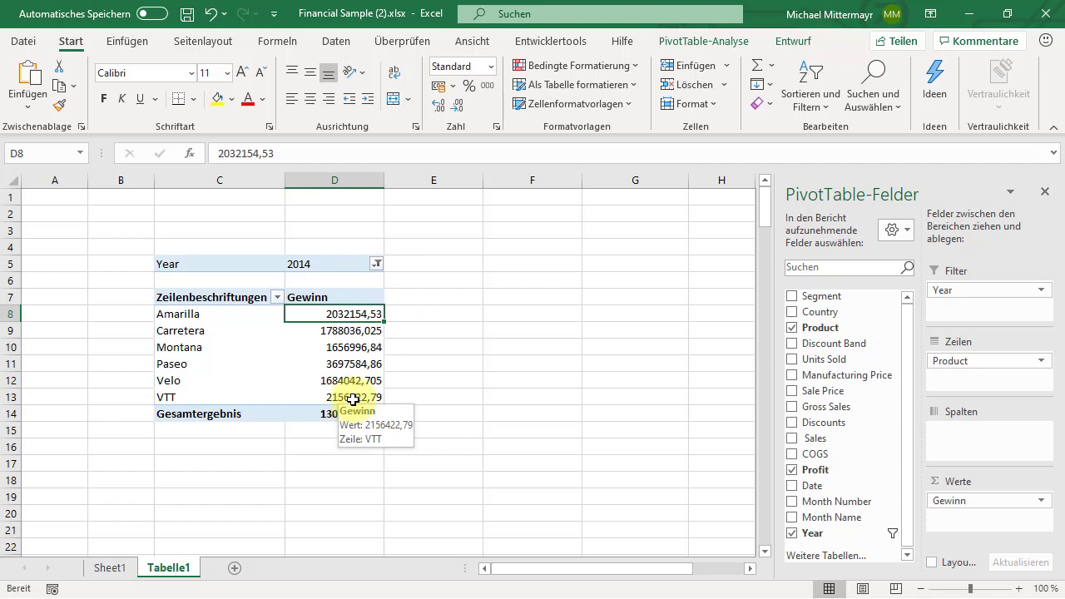
drag(345, 398, 351, 312)
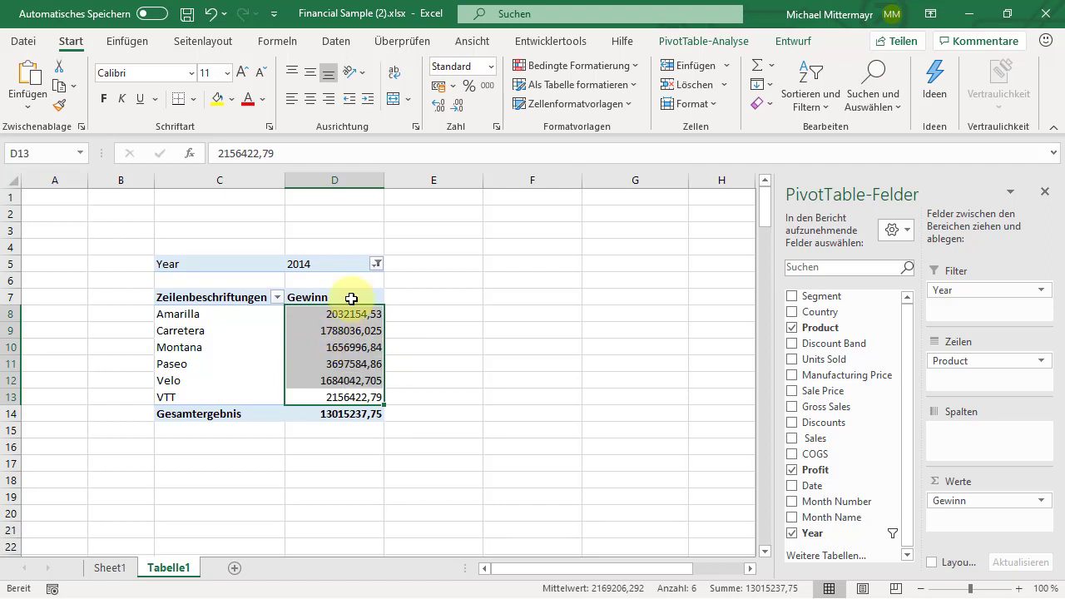
click(351, 299)
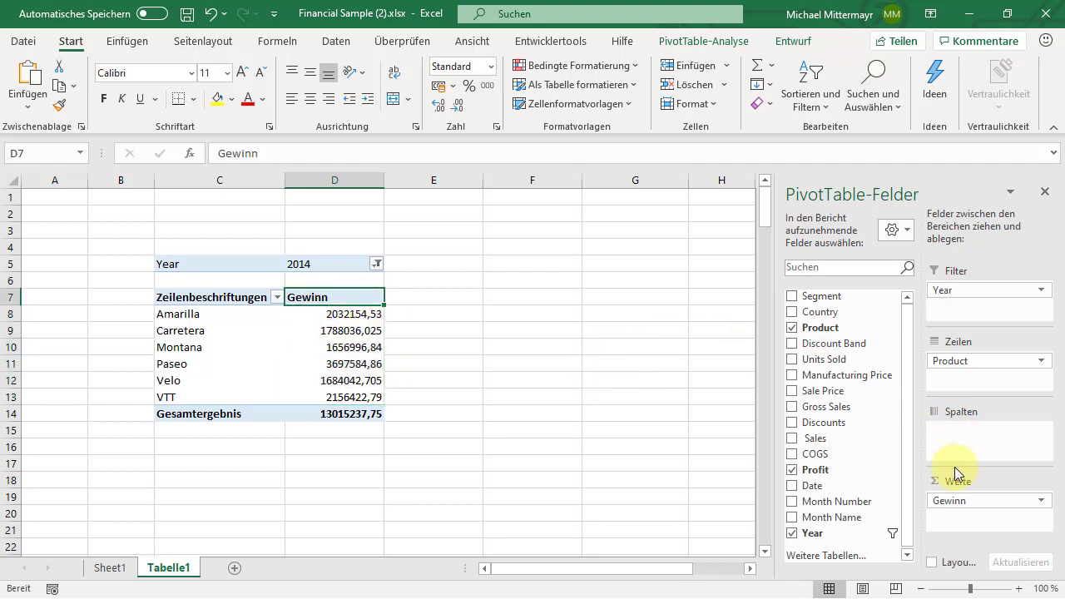
Step: Format the Gewinn value field as Zahl with 0 decimals and 1000er-Trennzeichen
click(1043, 501)
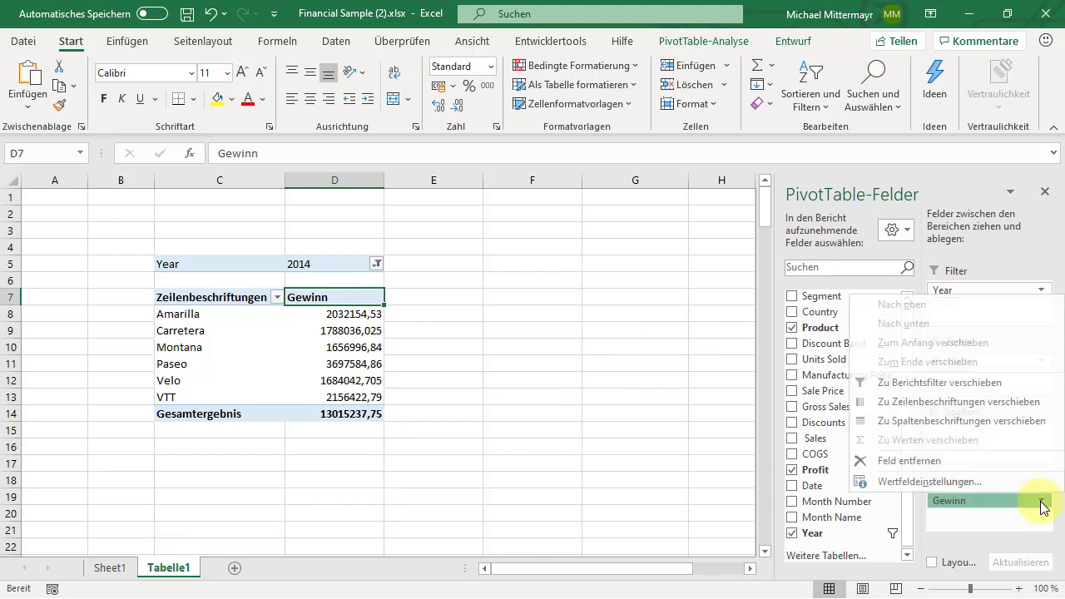
click(938, 491)
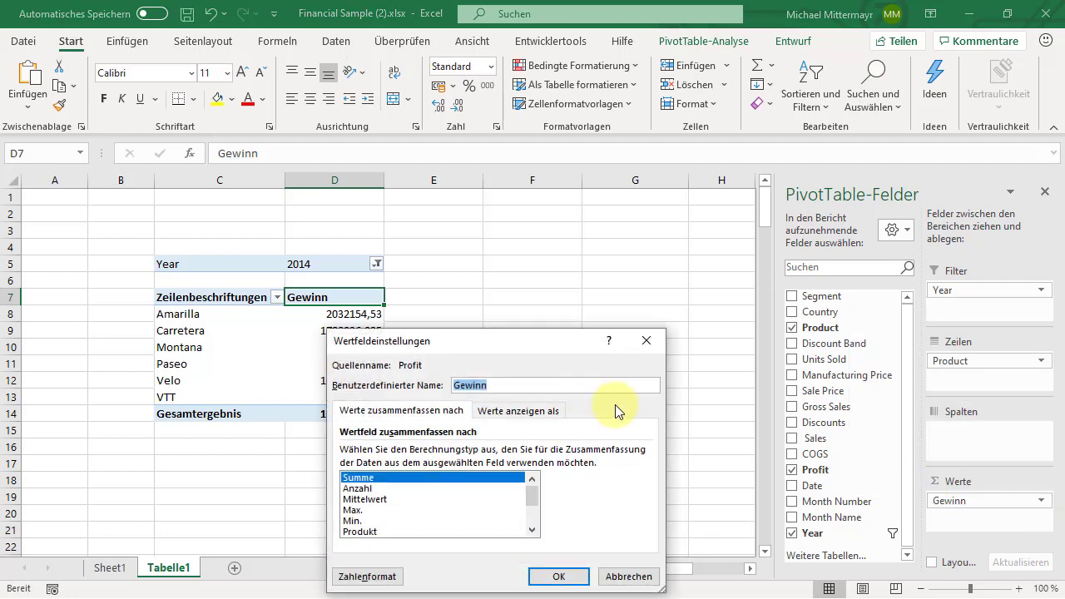
click(366, 578)
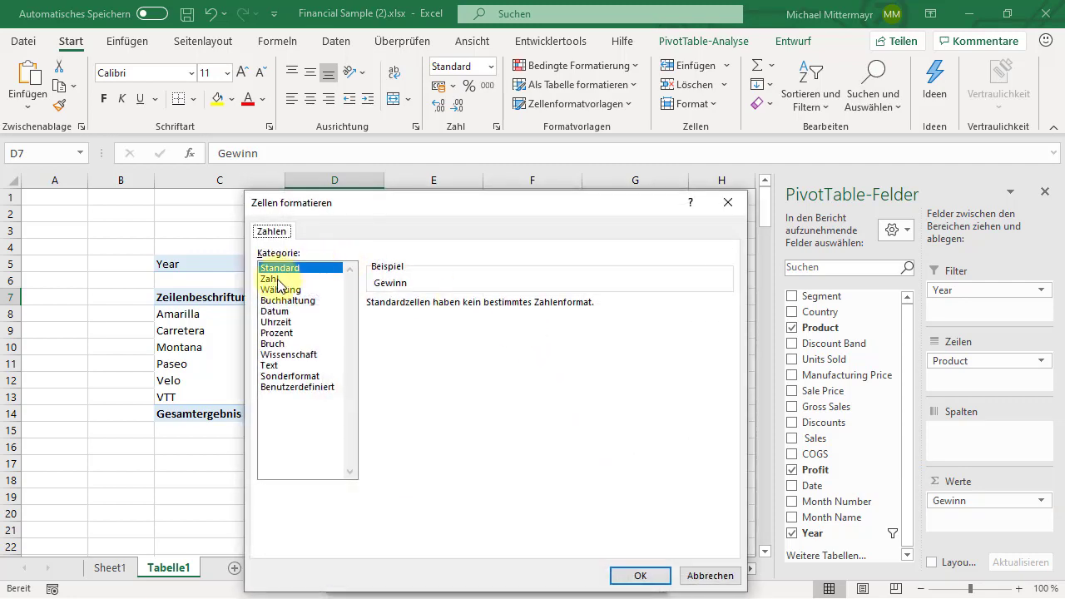
click(278, 280)
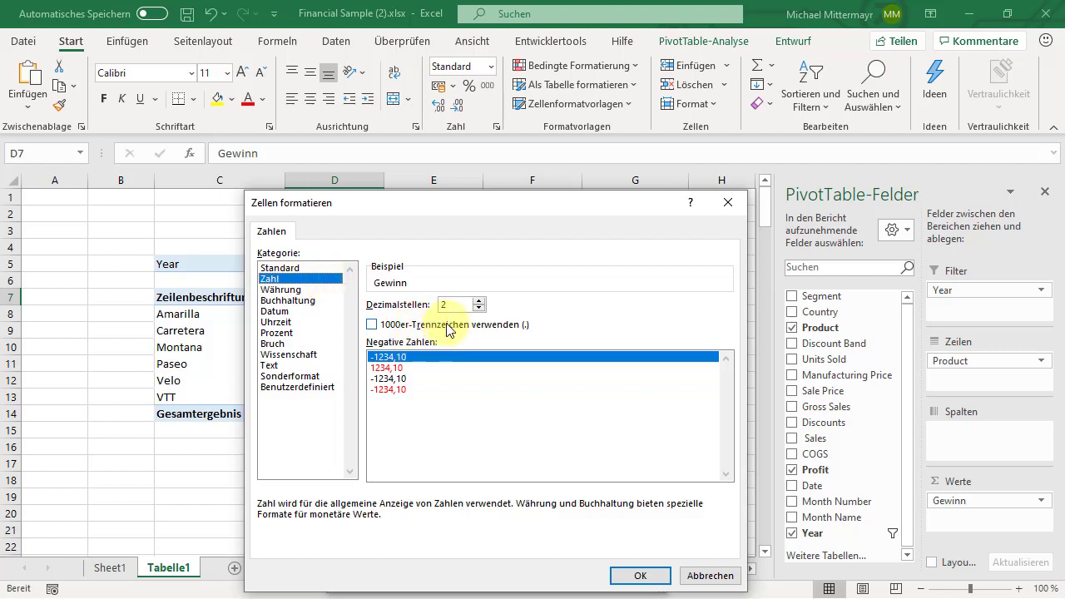
click(449, 325)
click(480, 309)
click(479, 309)
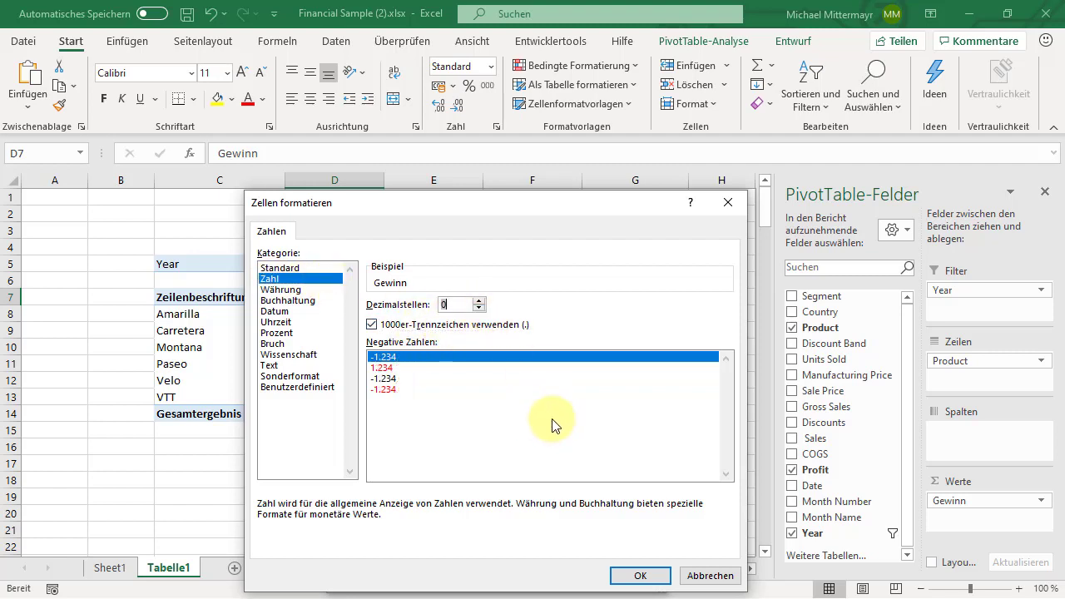
click(637, 578)
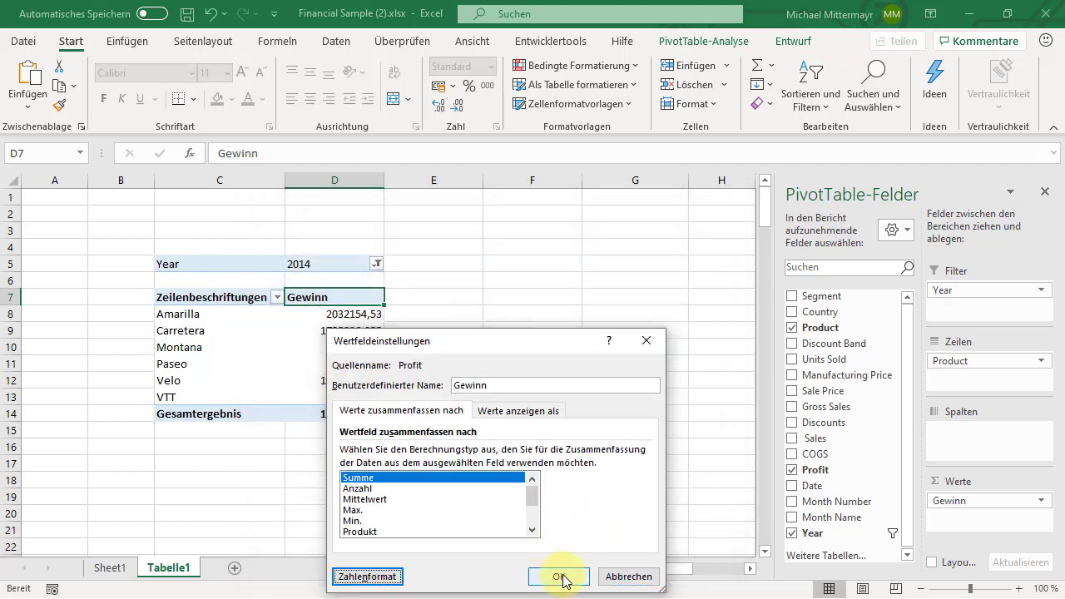
click(559, 576)
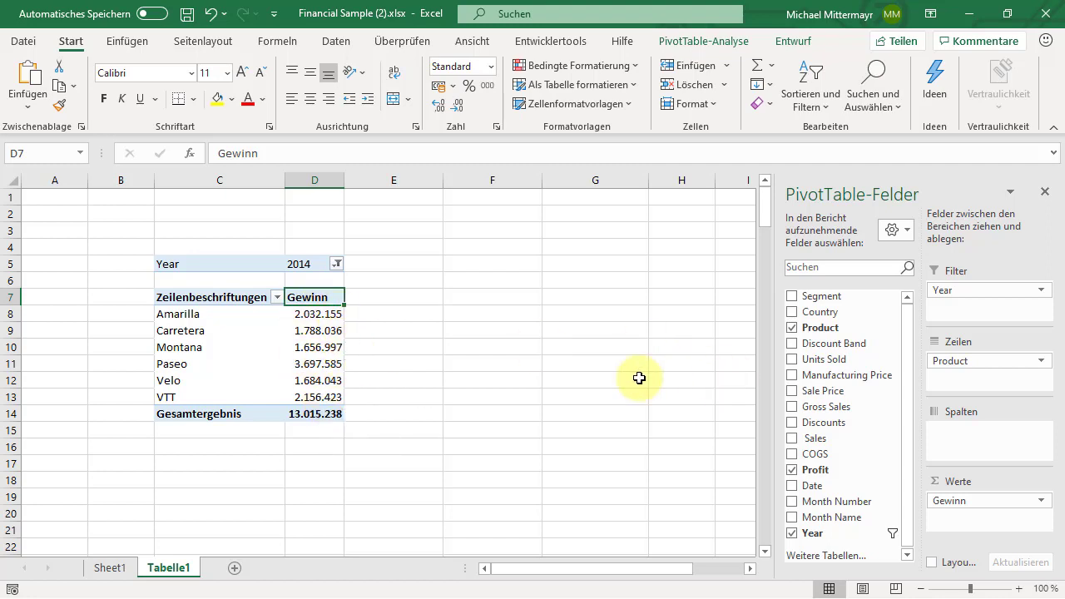
Step: Add the Sales sum to the values and rename its header in E7 to Umsatz
mouse_move(306, 342)
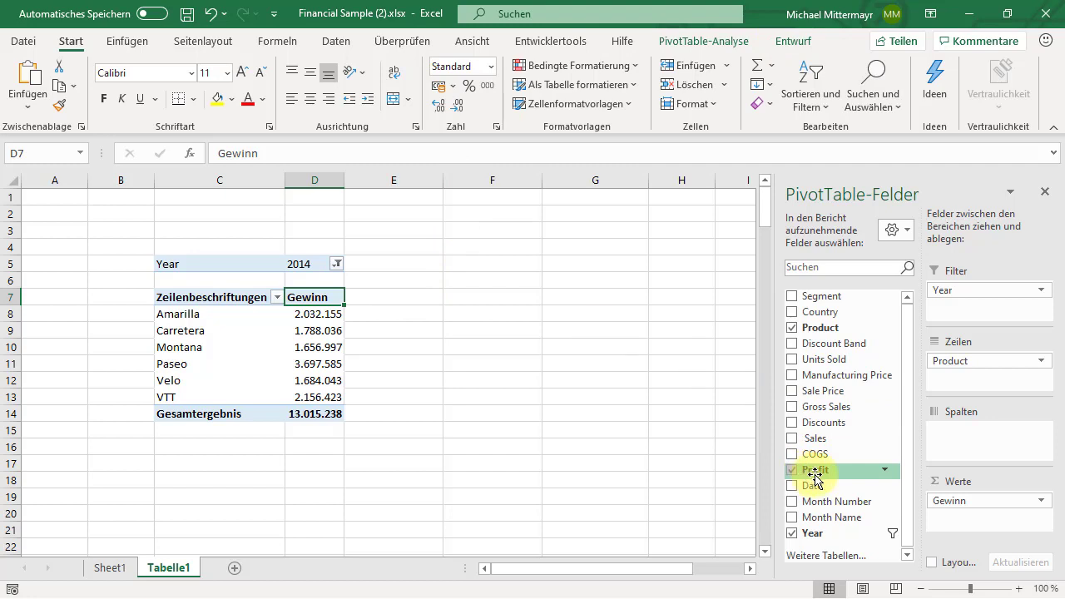
click(794, 440)
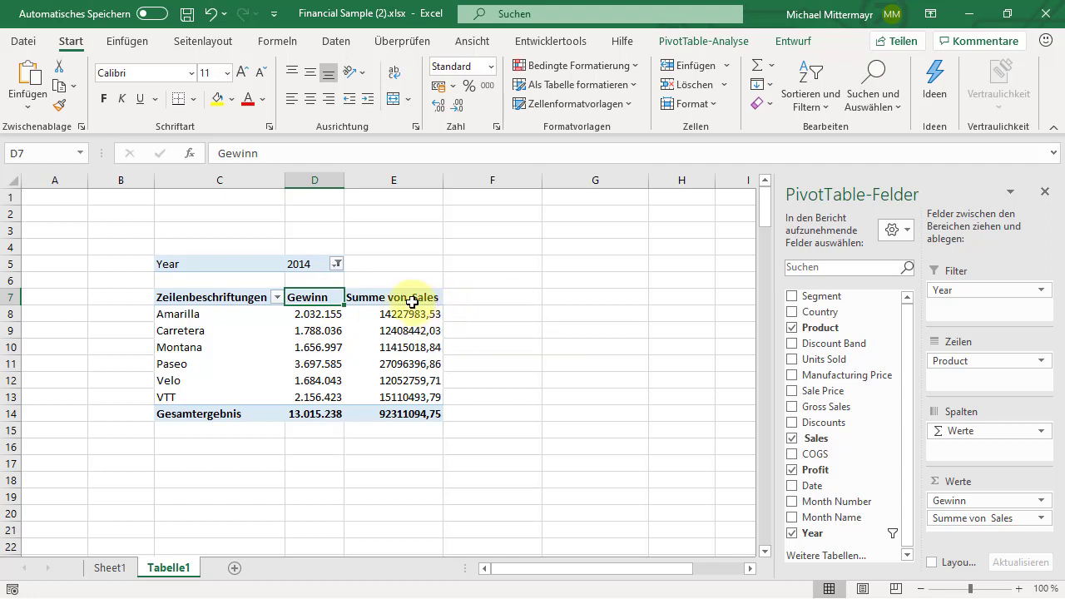
click(439, 299)
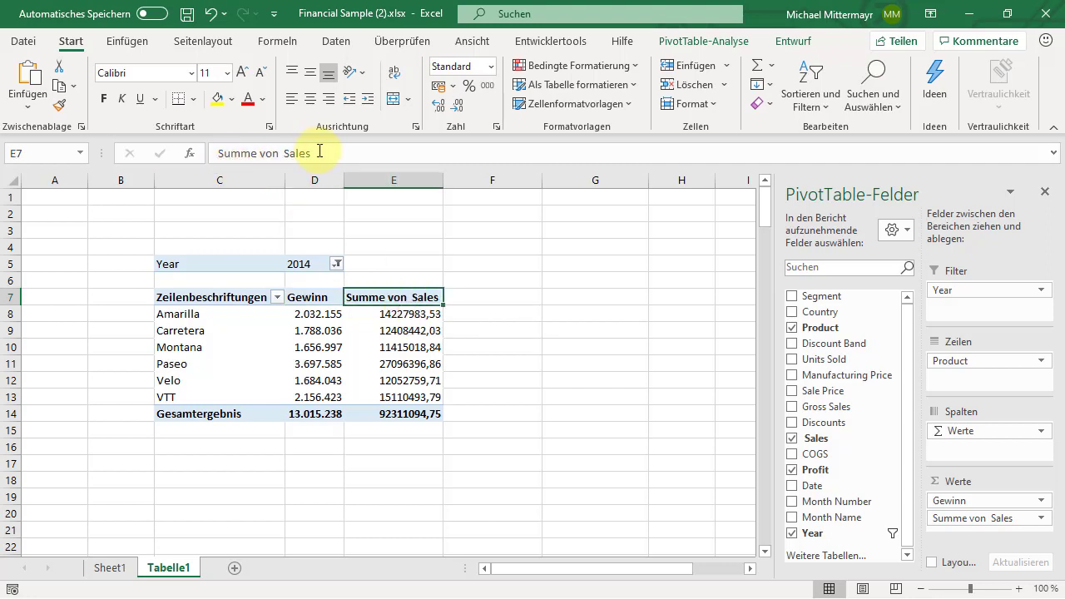
drag(319, 150, 218, 151)
text(Umsatz)
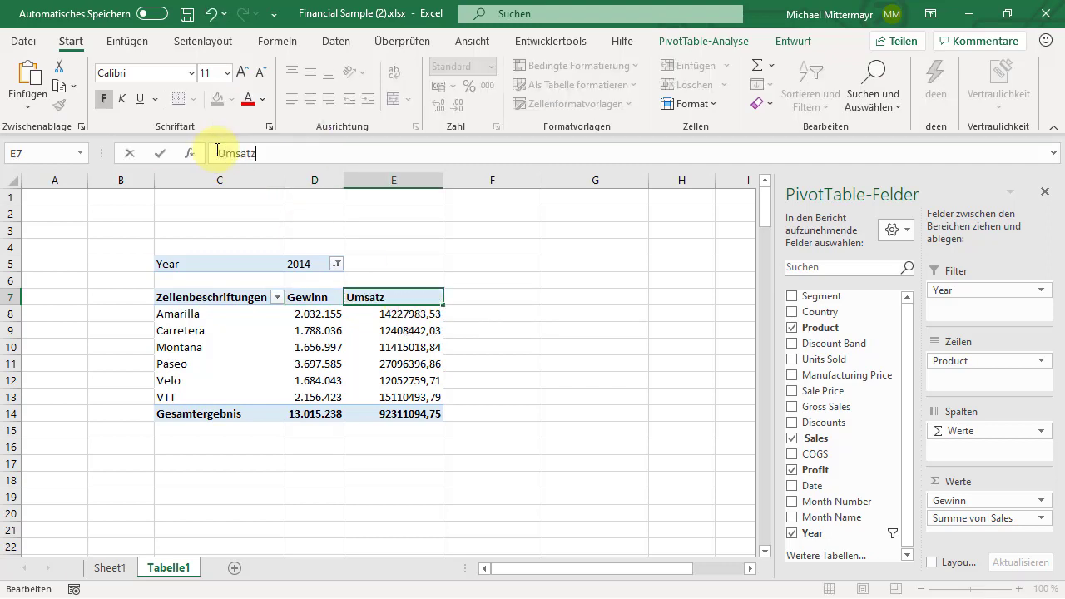
key(Return)
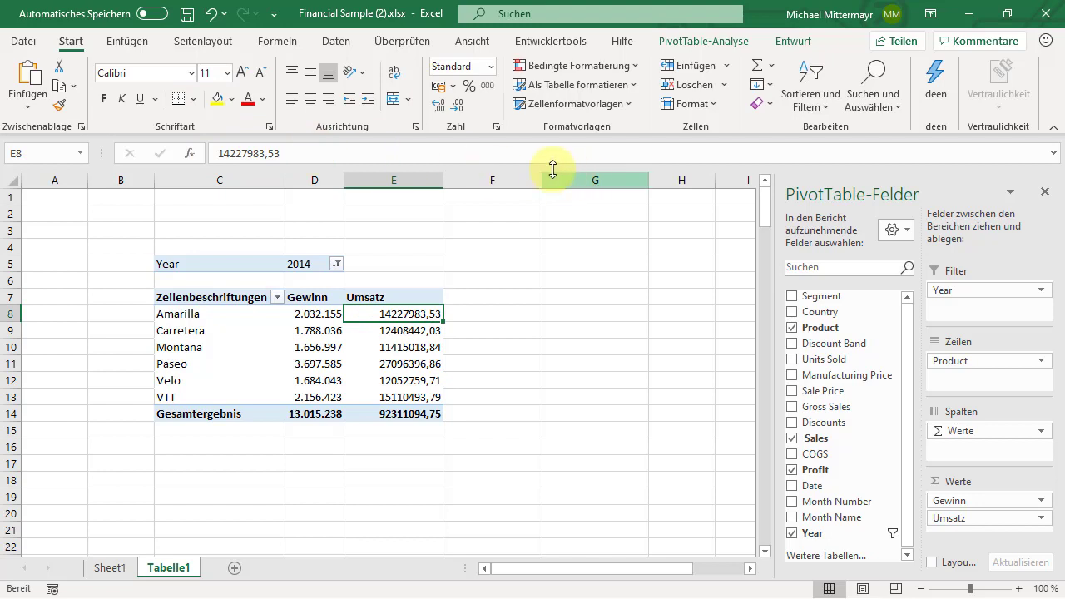
Step: Choose PivotTable-Analyse > Berechnungen > Felder, Elemente und Gruppen > Berechnetes Feld
click(722, 44)
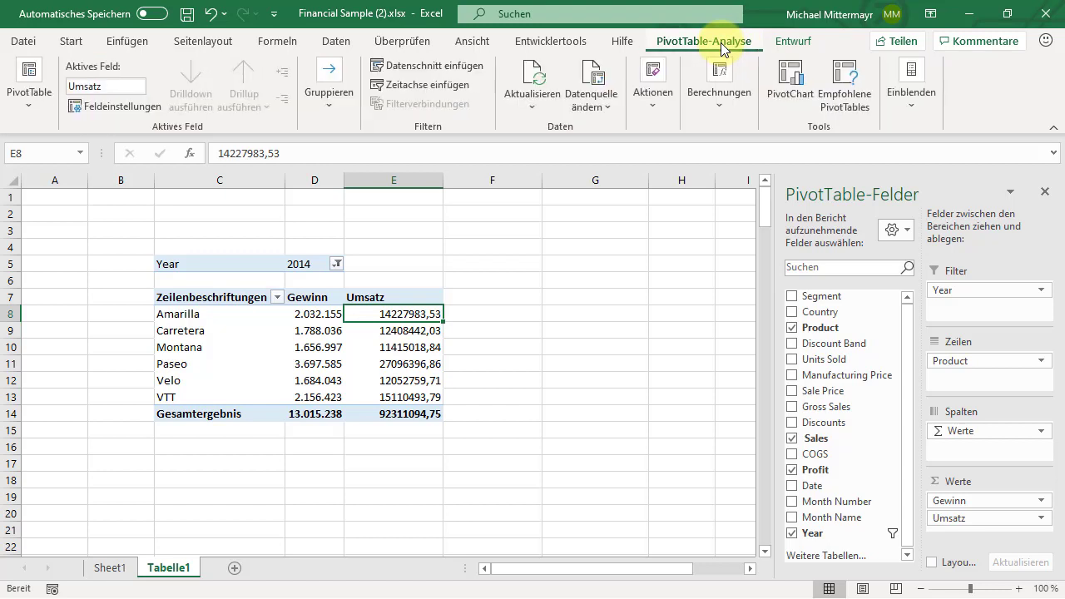
click(721, 102)
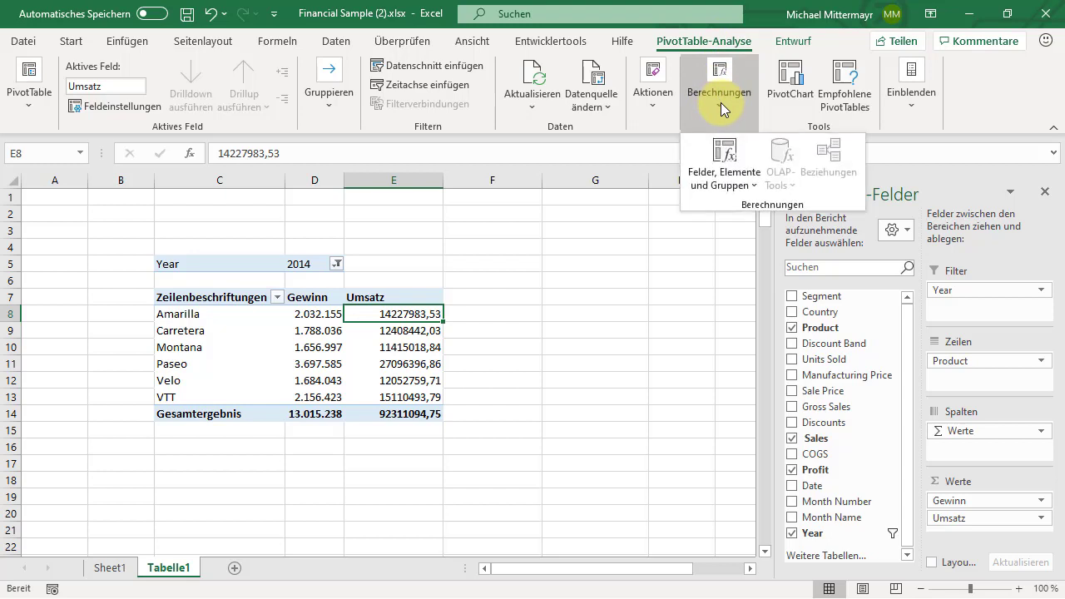
click(744, 192)
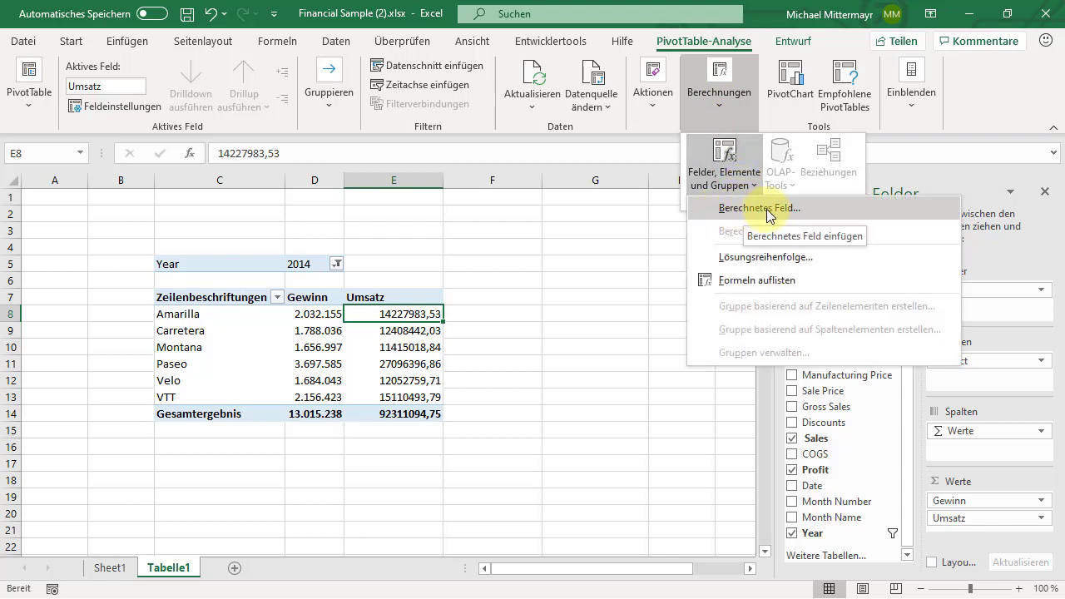
click(754, 209)
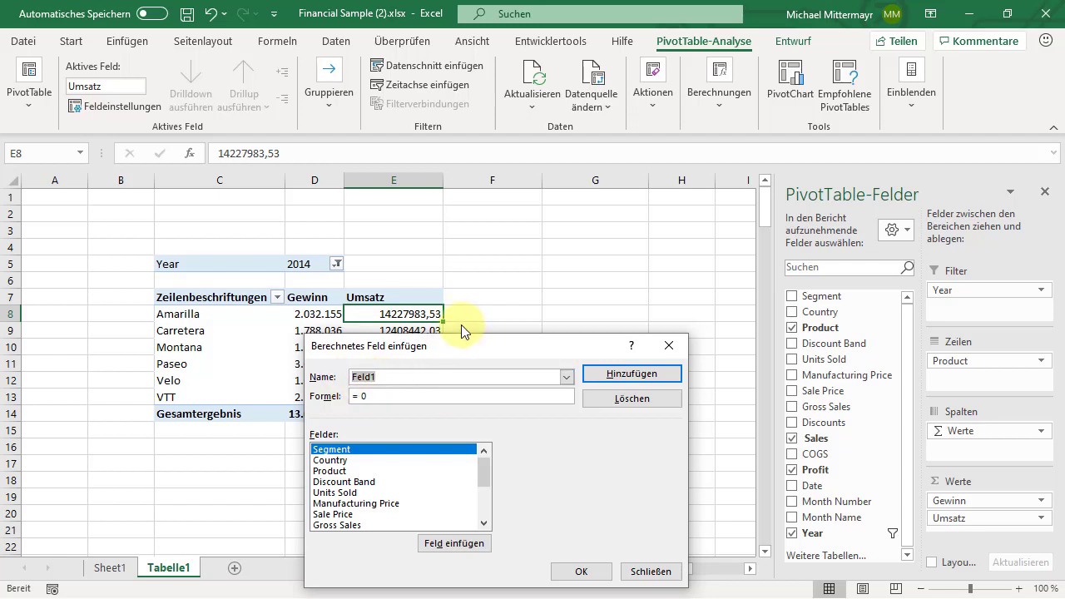
Step: Name the calculated field Marge and delete the placeholder 0 from its formula
text(Marg)
text(in)
key(BackSpace)
key(BackSpace)
text(e)
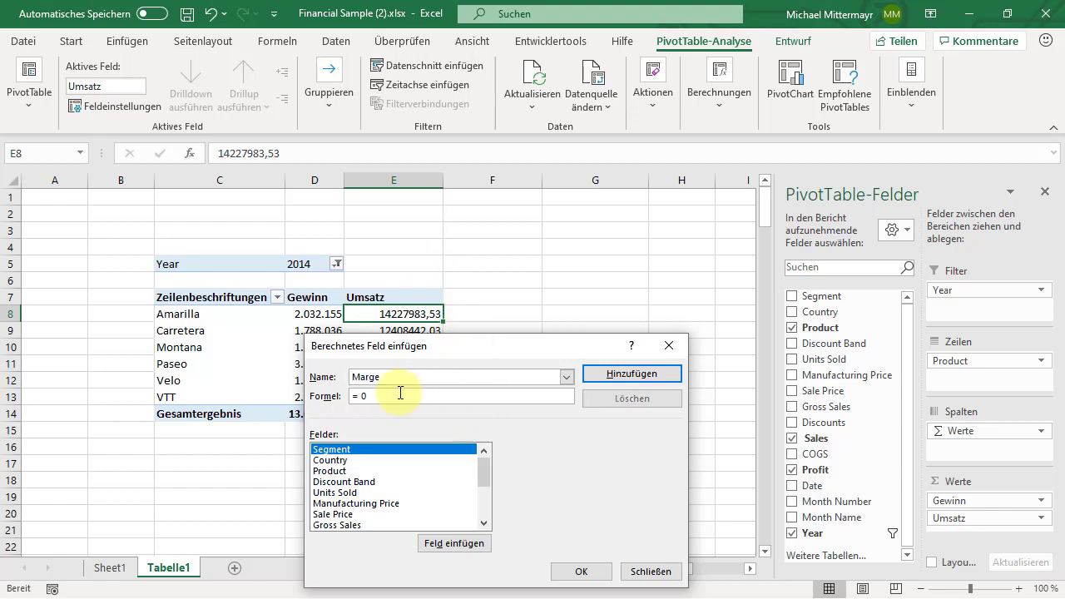
click(359, 397)
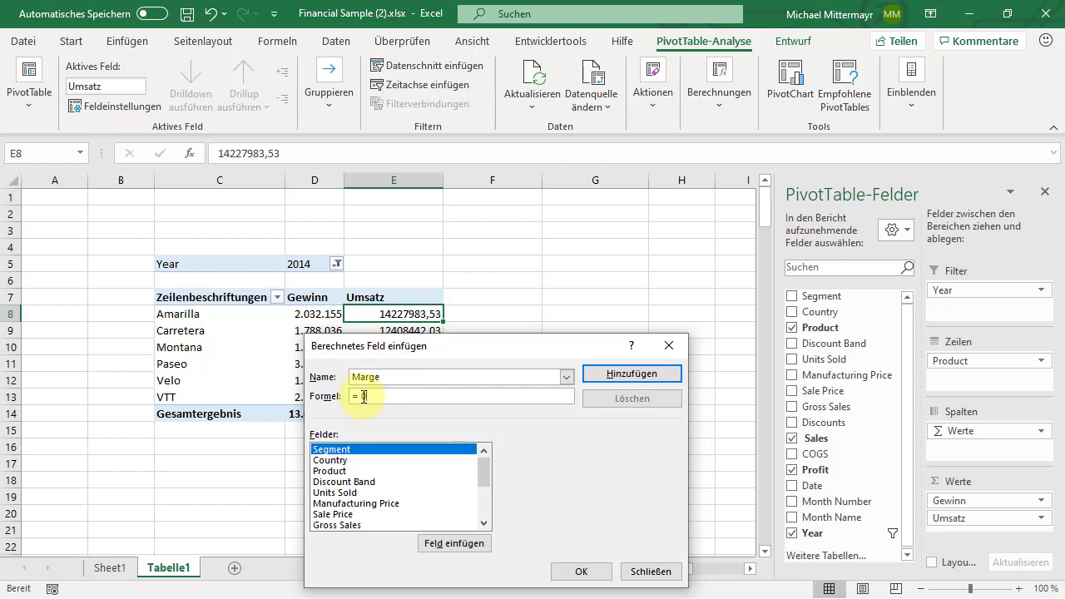
drag(359, 397, 392, 405)
key(BackSpace)
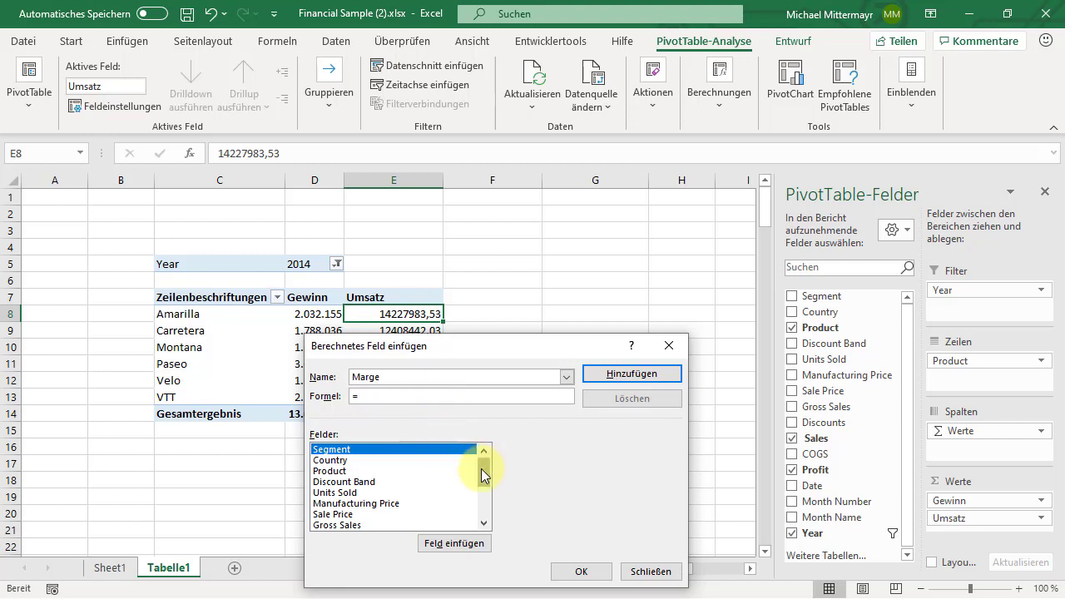
Step: Build the formula = Profit/ 'Sales' by inserting both fields from the field list
drag(482, 475, 482, 498)
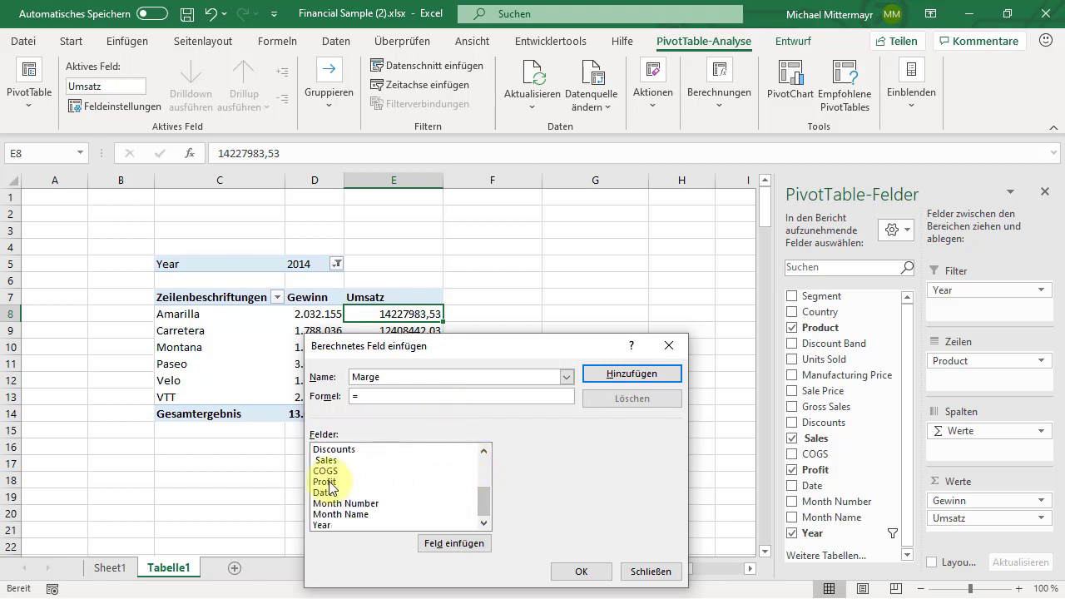
click(330, 482)
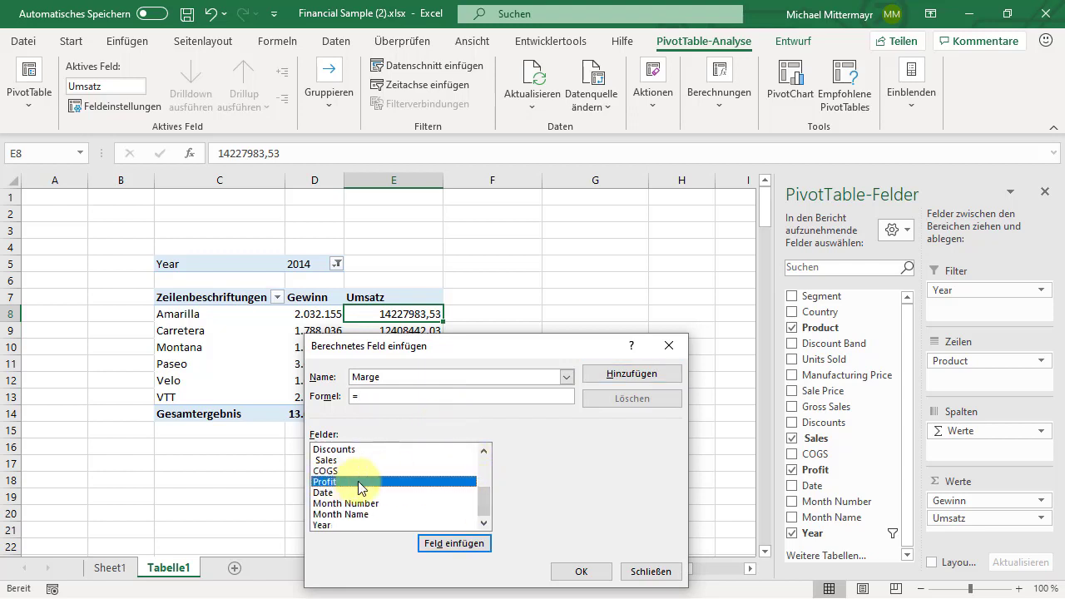
click(454, 545)
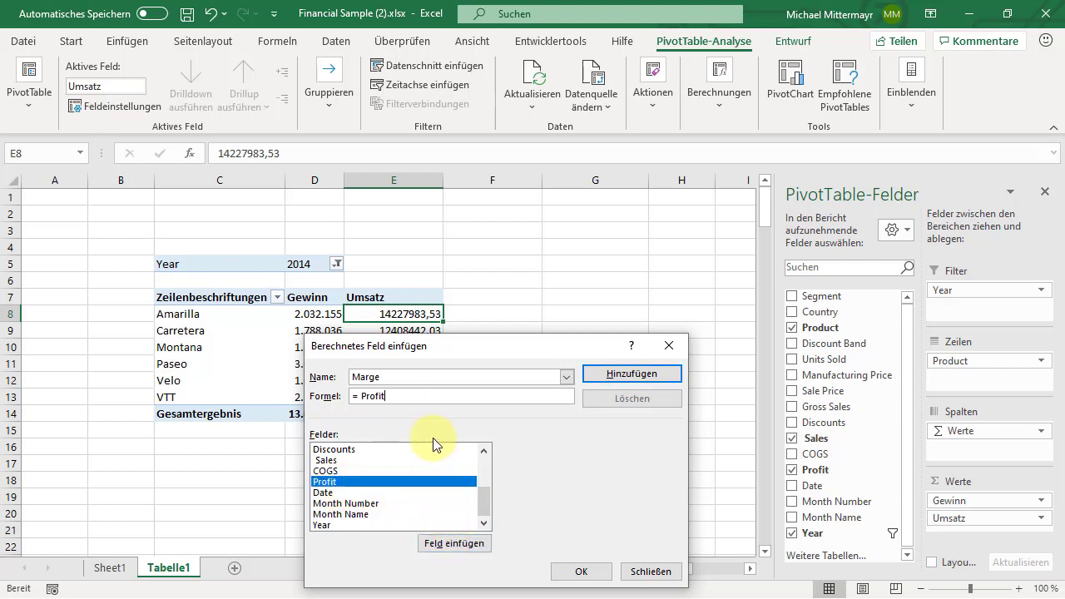
text(/)
drag(482, 499, 480, 491)
click(333, 492)
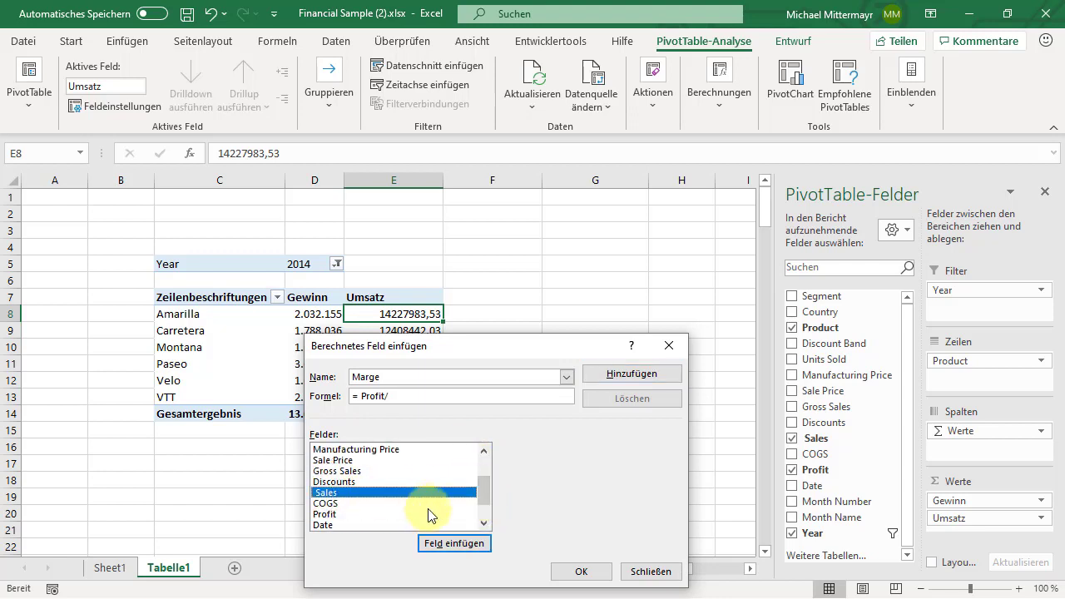
click(464, 549)
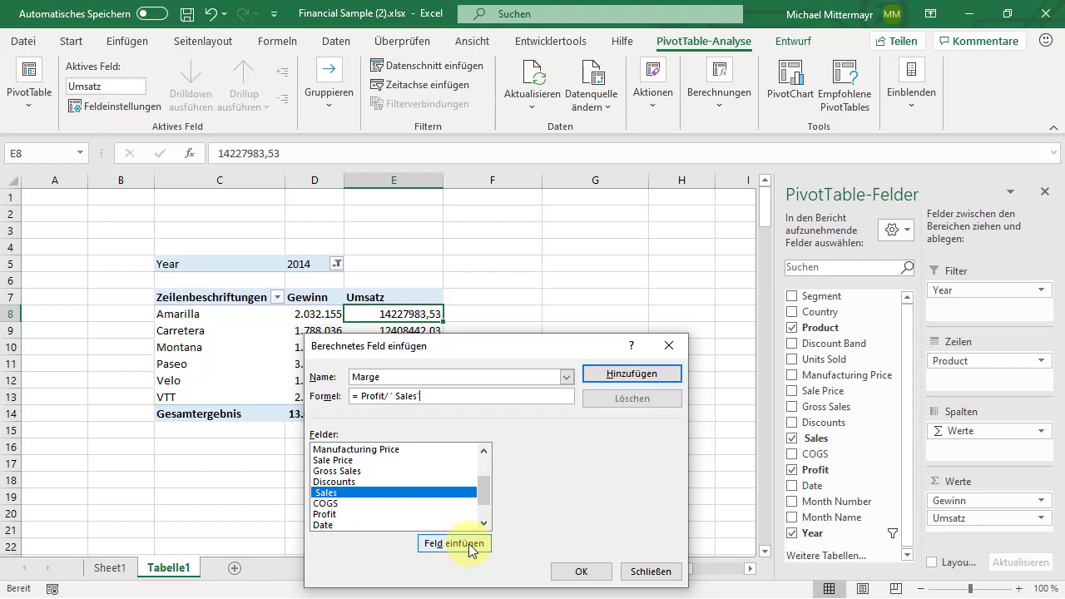
click(576, 577)
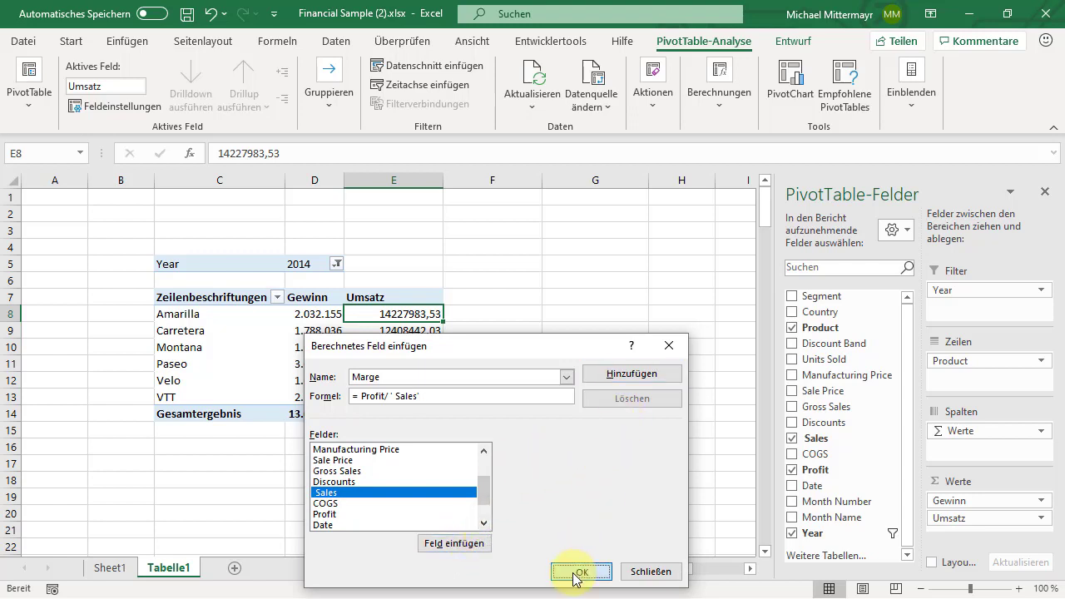
Step: Add Marge to the pivot and format Summe von Marge as Prozent with 2 decimals
click(576, 577)
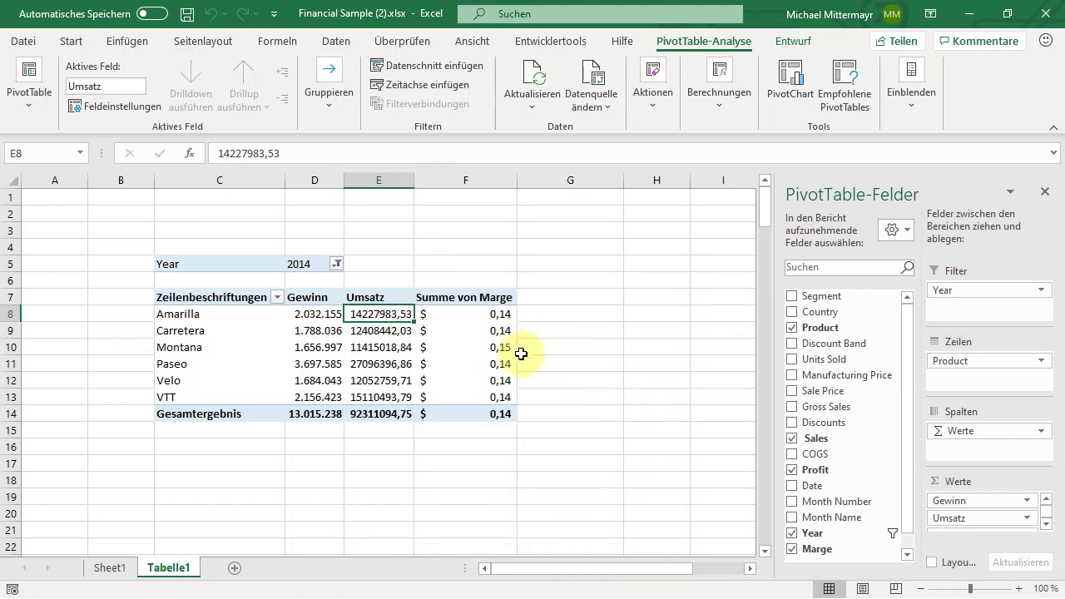
click(1046, 526)
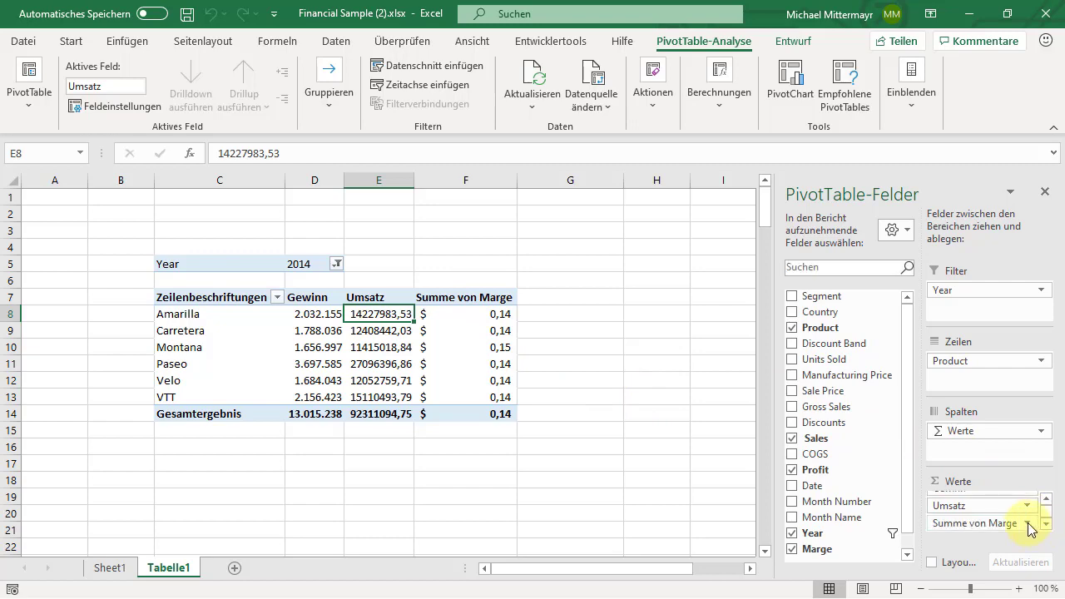
click(1024, 522)
click(997, 507)
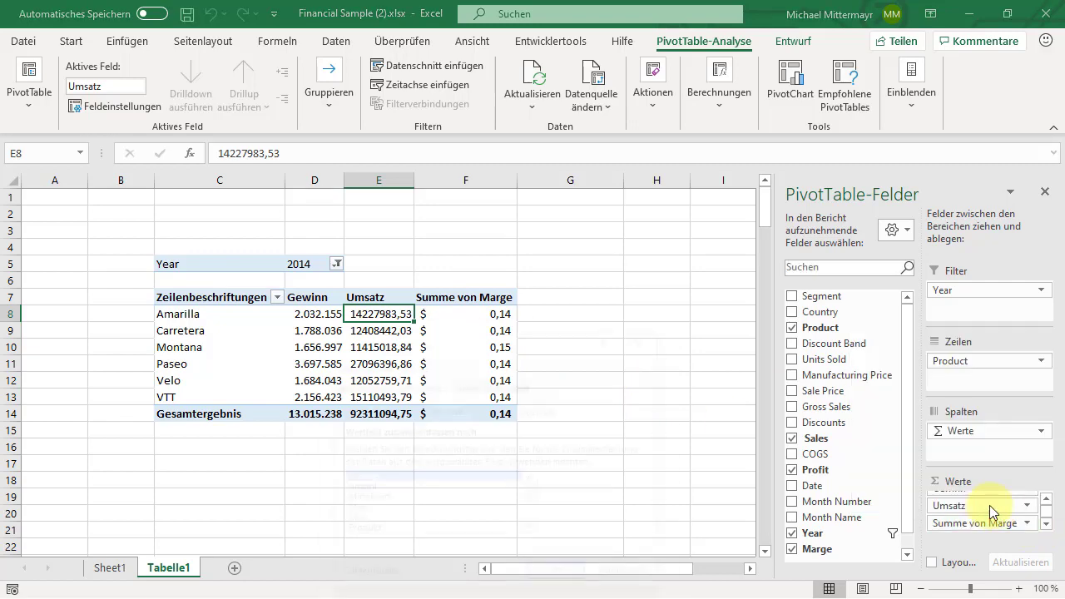
click(371, 577)
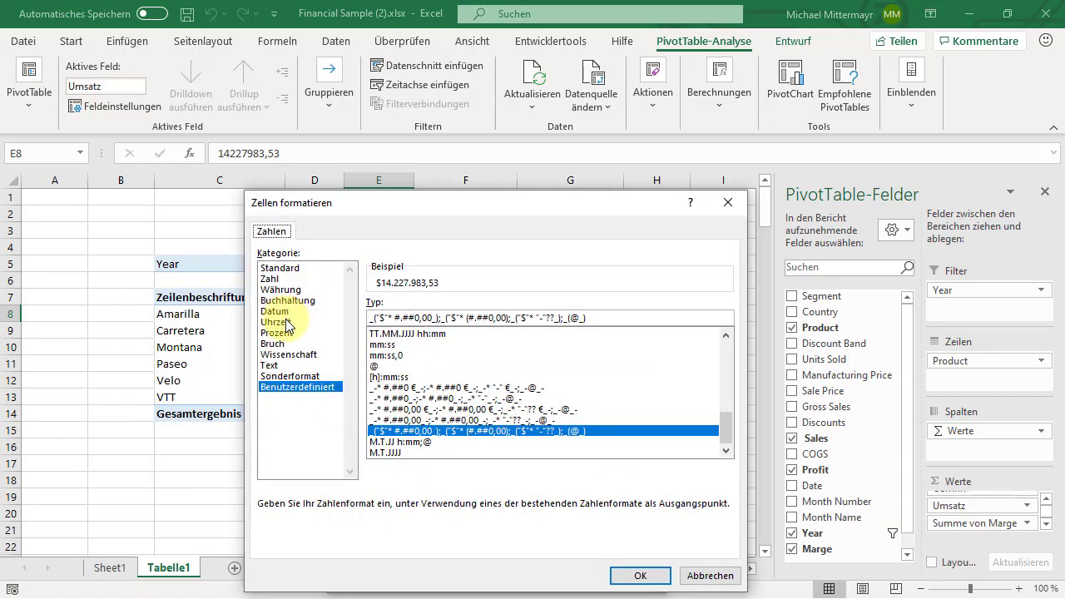
click(283, 333)
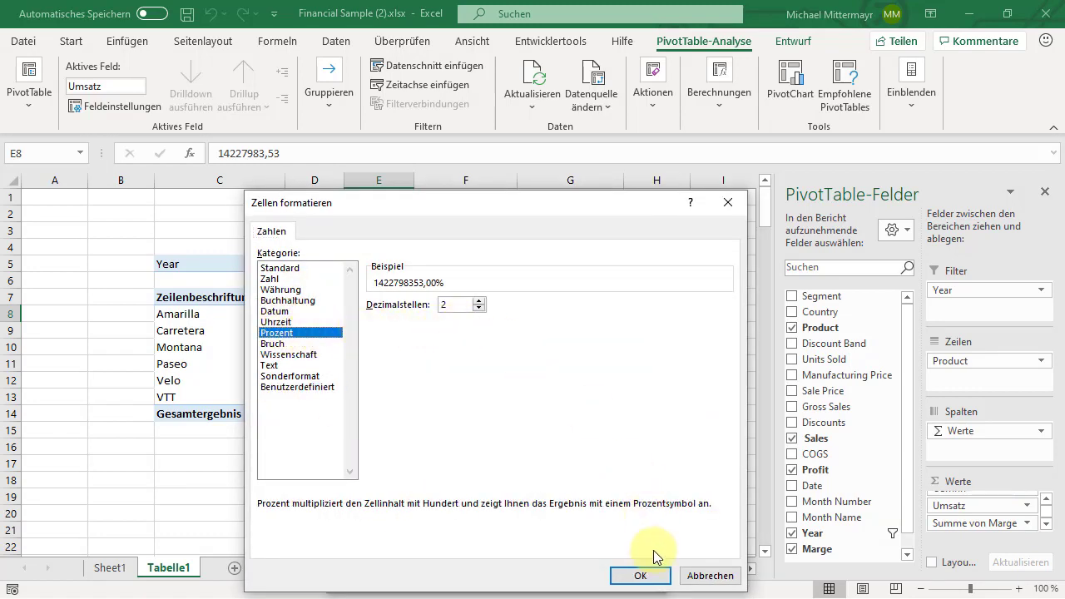
click(645, 576)
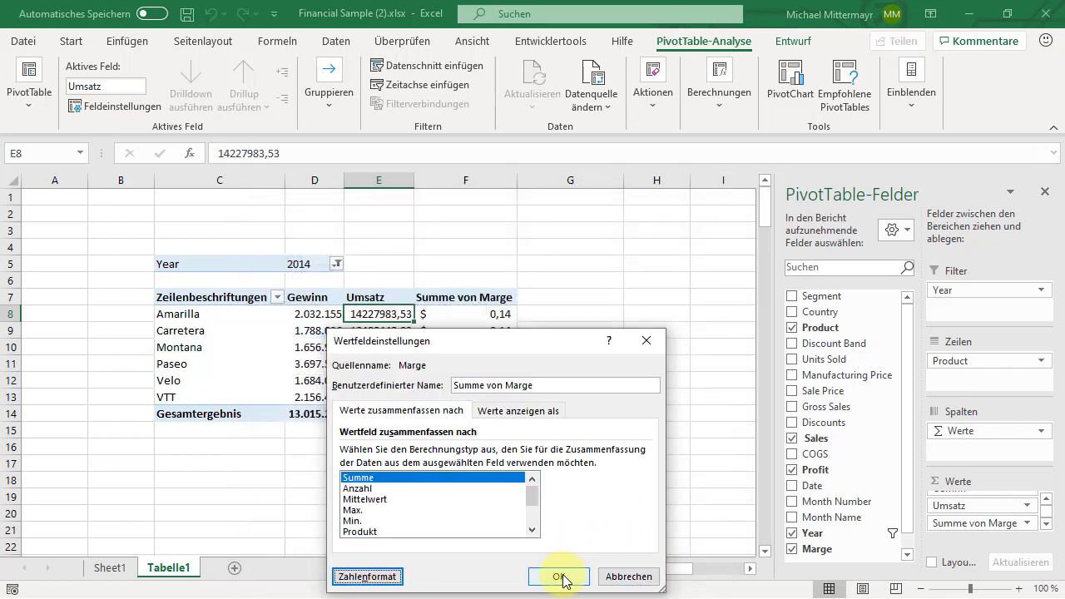
click(560, 577)
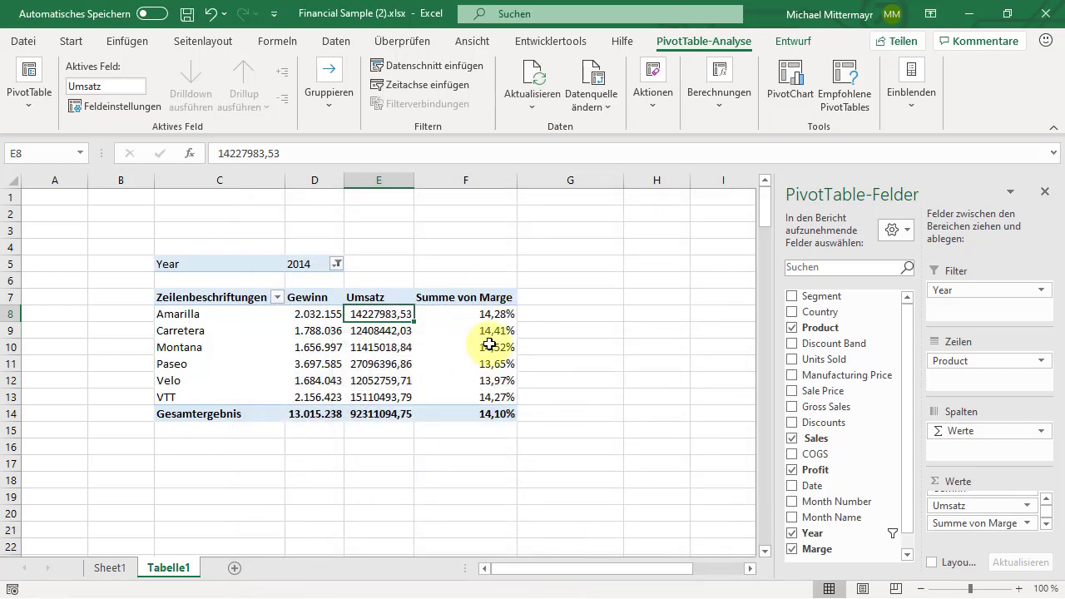
mouse_move(485, 336)
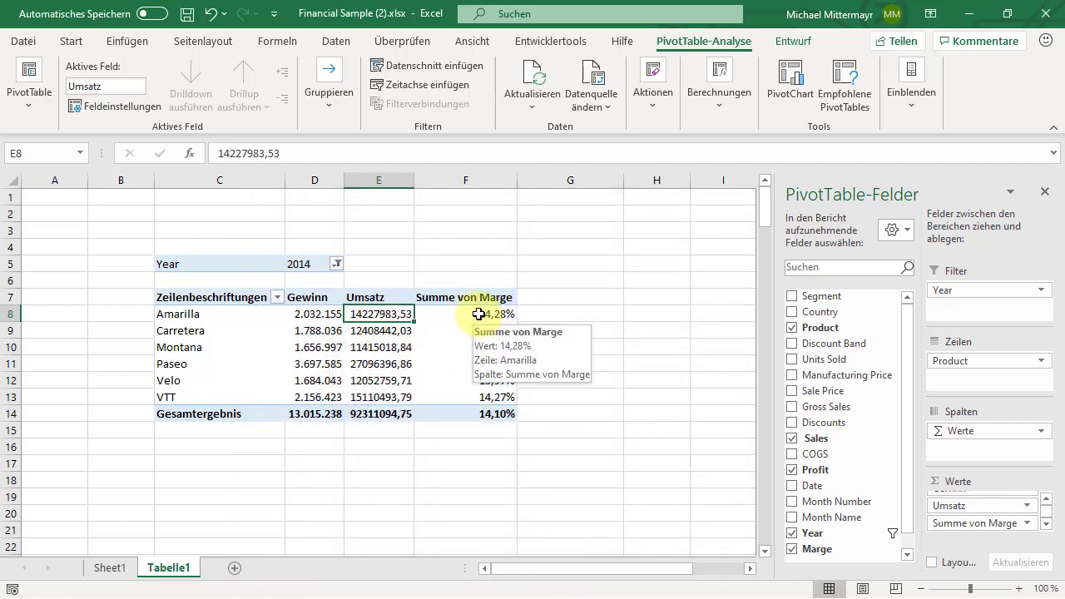
click(483, 314)
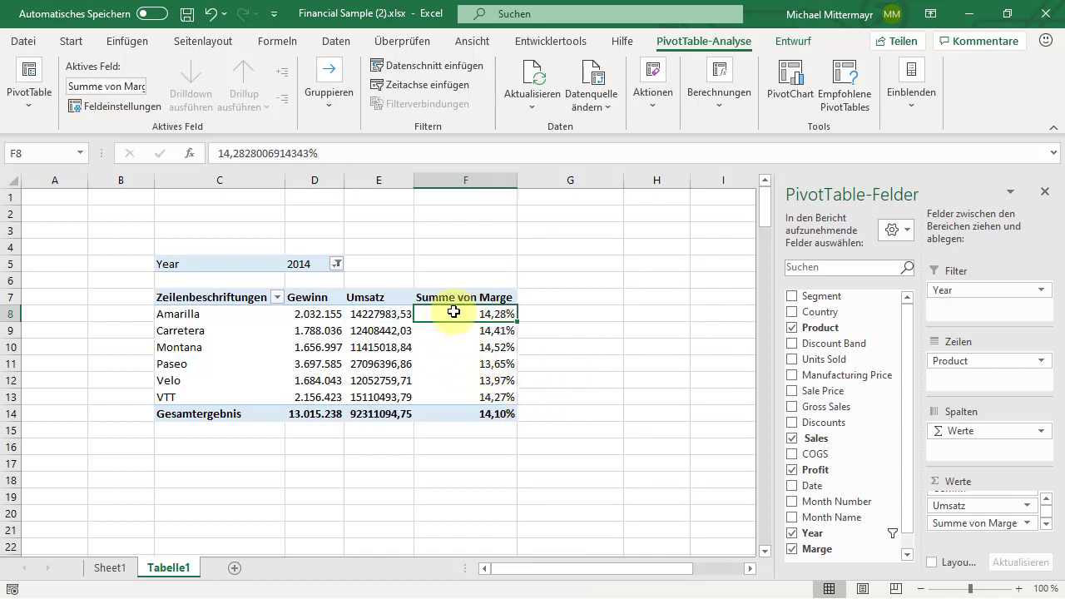
mouse_move(478, 314)
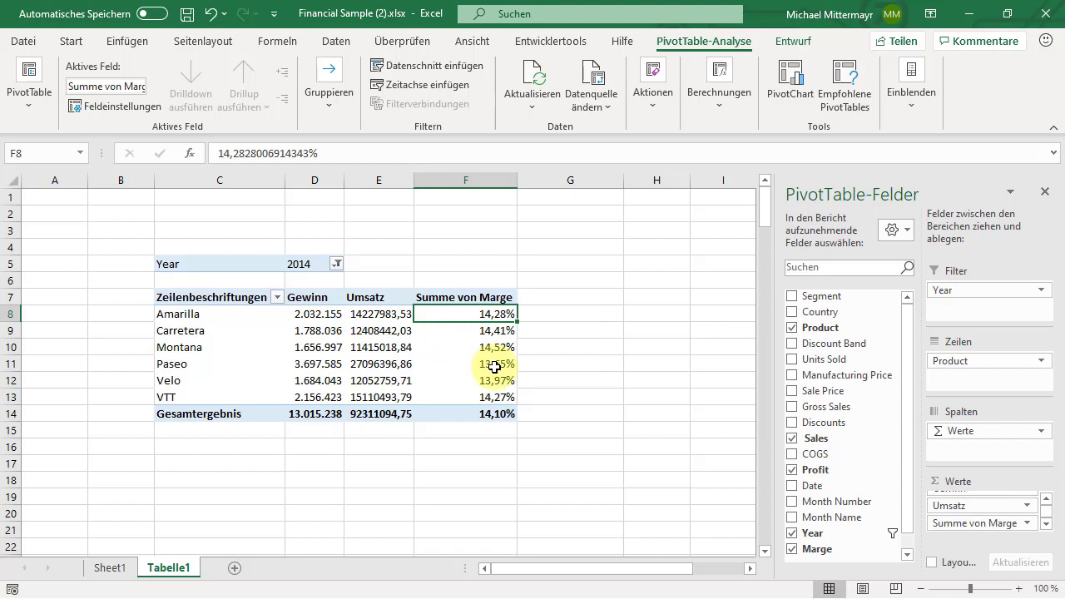
mouse_move(494, 367)
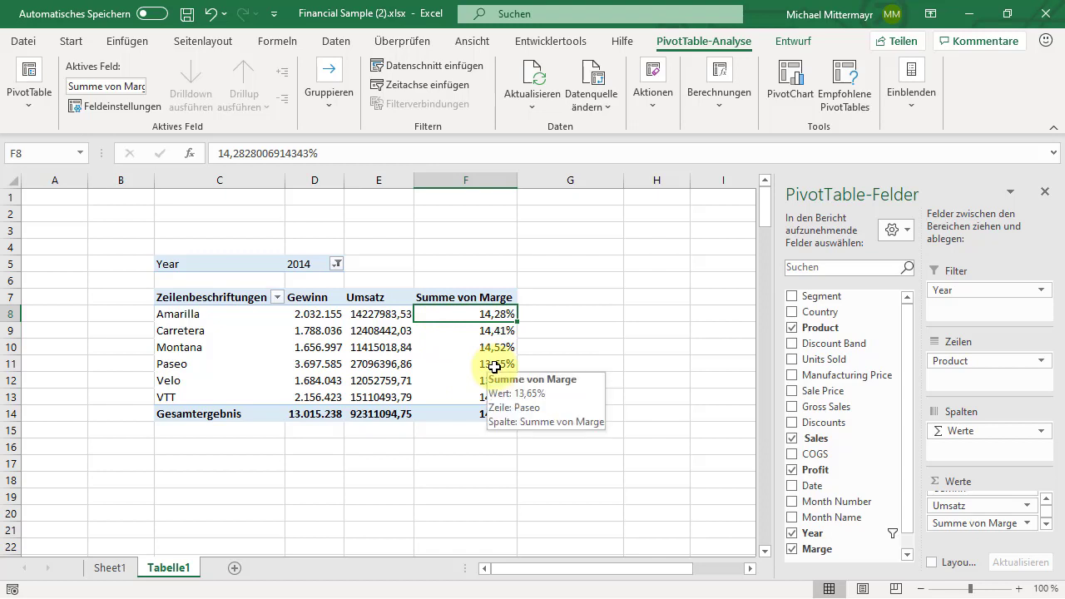